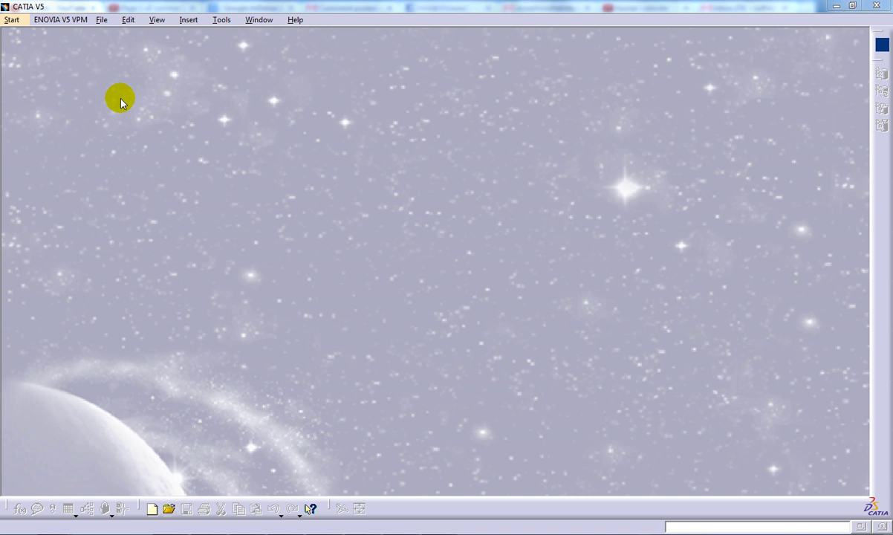
Create a new part in the Wireframe and Surface Design workbench, keeping the default part name and options
{"action": "left_click", "coordinate": [24, 20]}
{"action": "mouse_move", "coordinate": [69, 49]}
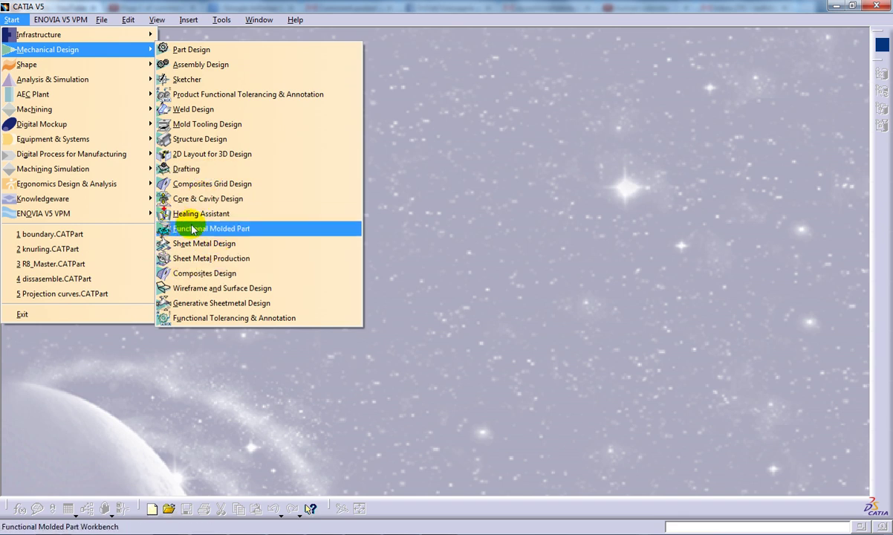
{"action": "left_click", "coordinate": [216, 289]}
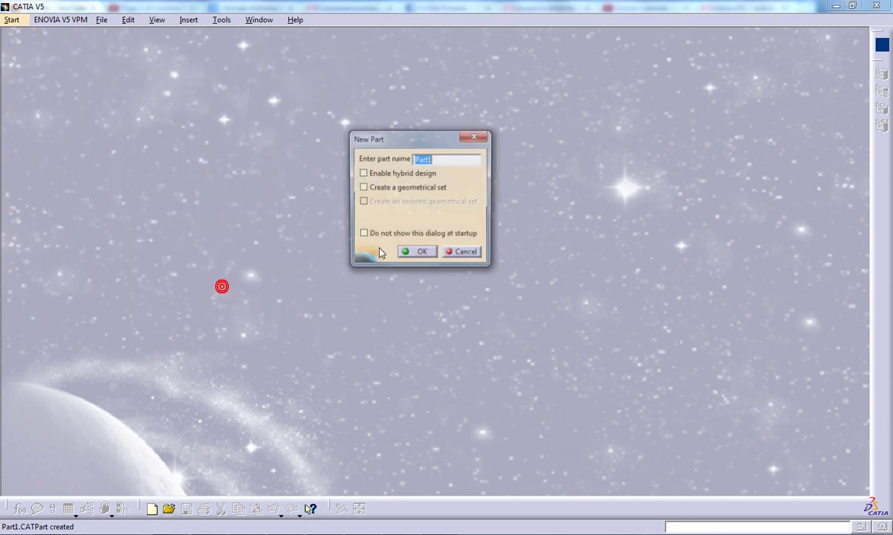
{"action": "left_click", "coordinate": [417, 254]}
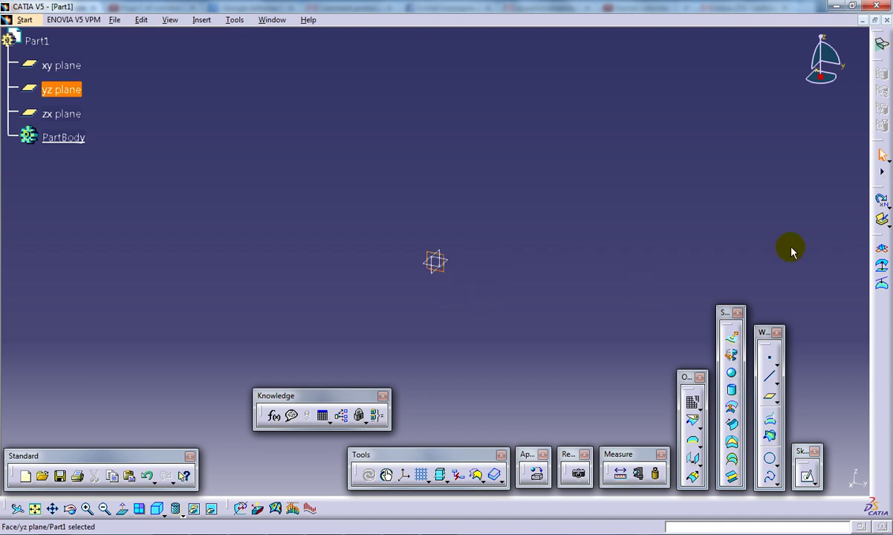
Sketch an open S-shaped spline through six points on the yz plane, passing above the origin, and finish the sketch
{"action": "left_click", "coordinate": [807, 474]}
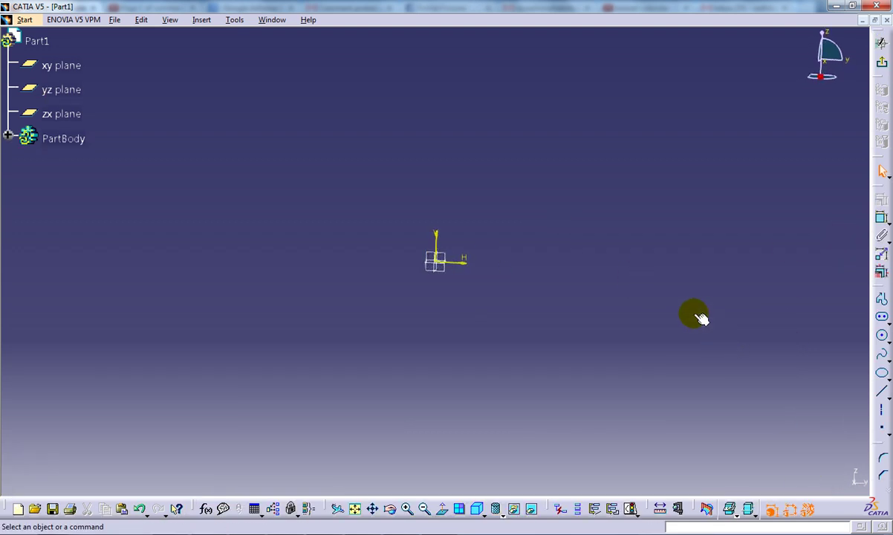
{"action": "left_click", "coordinate": [882, 361]}
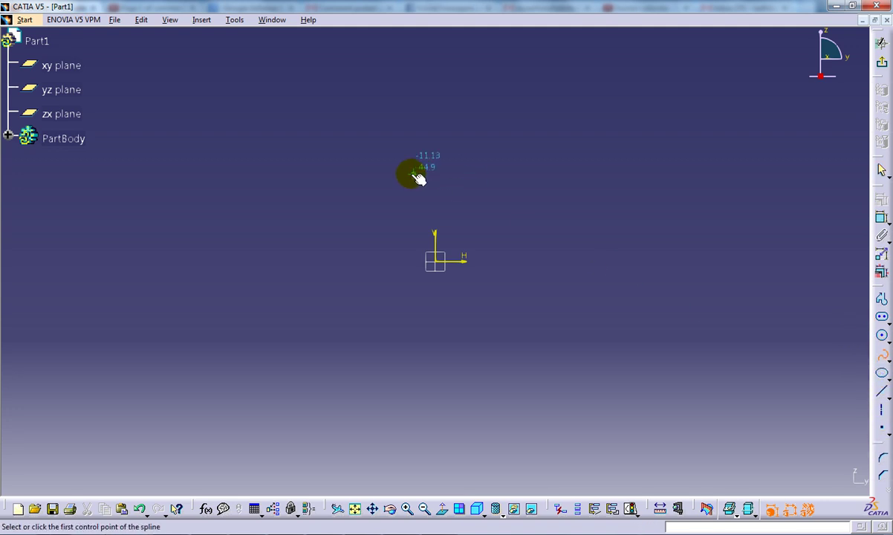
{"action": "left_click", "coordinate": [363, 156]}
{"action": "left_click", "coordinate": [396, 219]}
{"action": "left_click", "coordinate": [460, 213]}
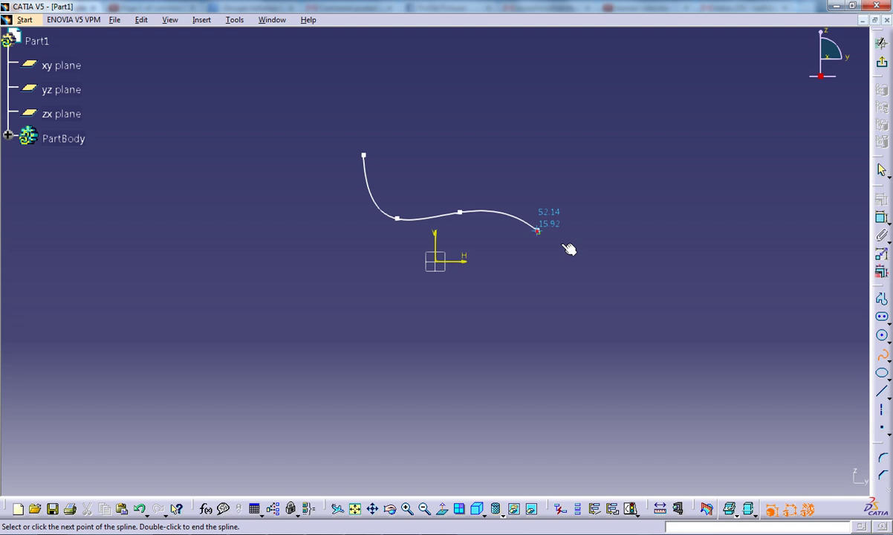
{"action": "left_click", "coordinate": [592, 295]}
{"action": "double_click", "coordinate": [592, 317]}
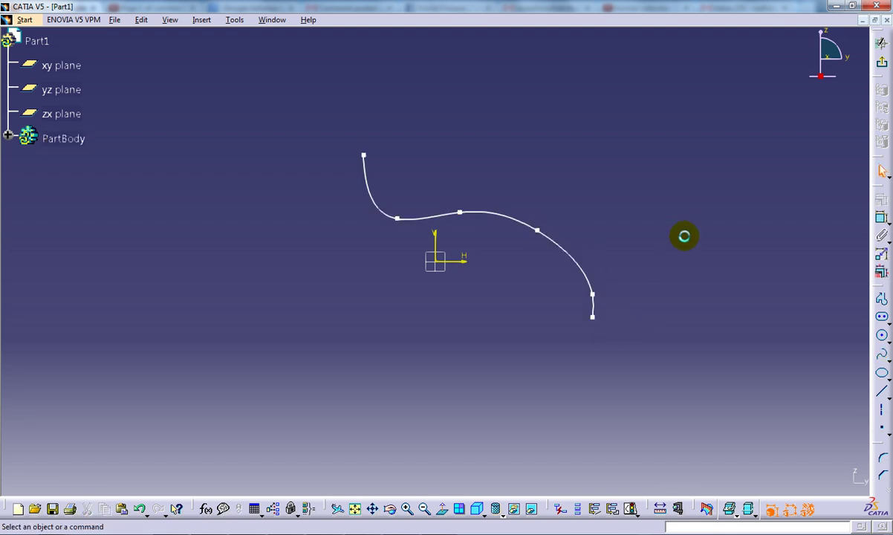
{"action": "left_click", "coordinate": [882, 62]}
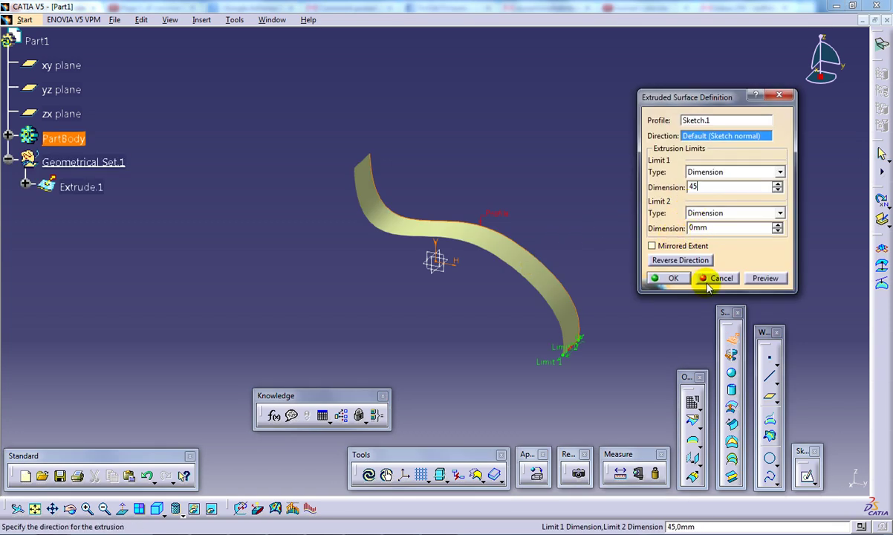
Extrude the spline sketch as a surface 45 mm along its normal with Mirrored Extent
{"action": "left_click", "coordinate": [679, 246]}
{"action": "left_click", "coordinate": [673, 279]}
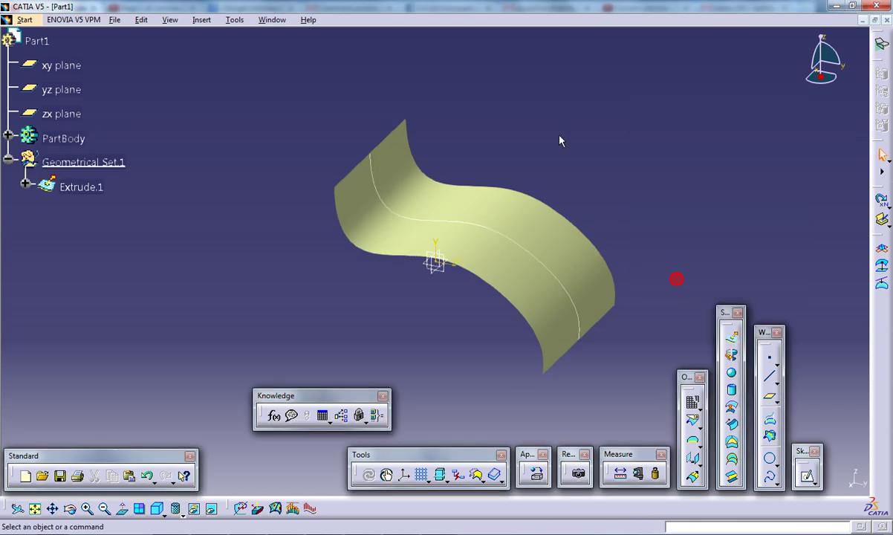
Sketch an elongated hole along the vertical axis on the xy plane, with an end radius of about 14 mm, and finish the sketch
{"action": "mouse_move", "coordinate": [538, 142]}
{"action": "middle_mouse_down"}
{"action": "mouse_move", "coordinate": [525, 210]}
{"action": "mouse_move", "coordinate": [478, 259]}
{"action": "middle_mouse_up"}
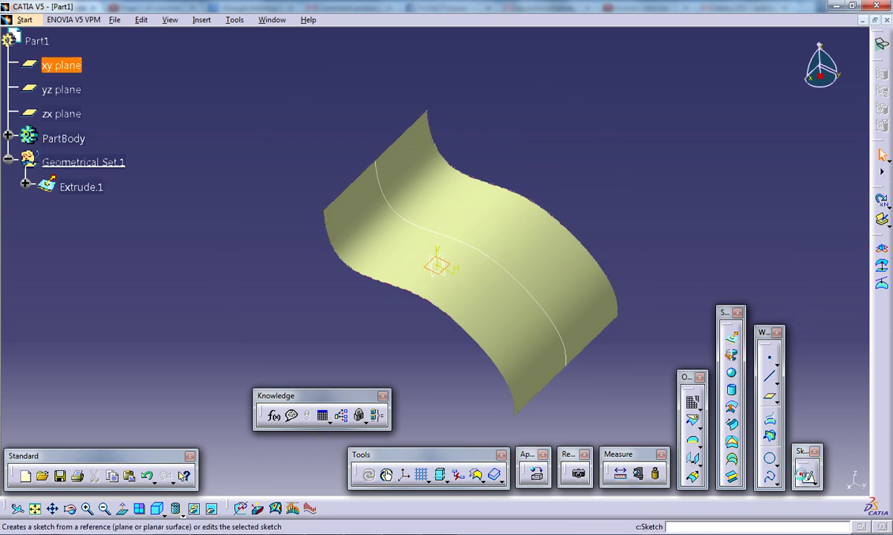
{"action": "left_click", "coordinate": [807, 476]}
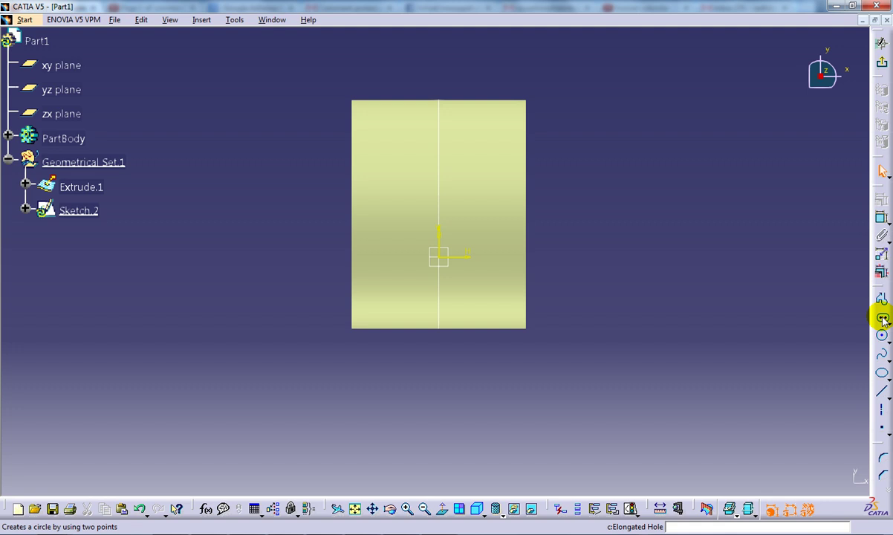
{"action": "left_click", "coordinate": [884, 319]}
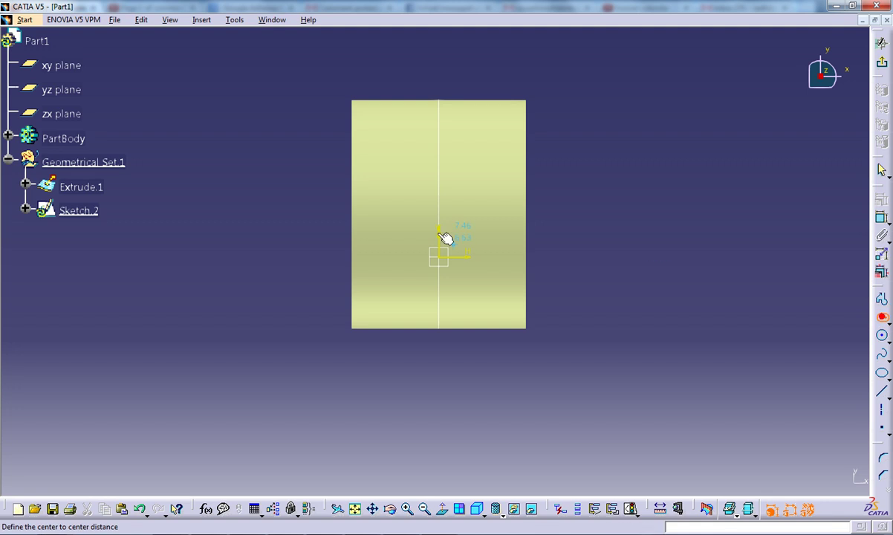
{"action": "left_click", "coordinate": [439, 174]}
{"action": "left_click", "coordinate": [444, 282]}
{"action": "middle_click_drag", "start_coordinate": [455, 274], "coordinate": [563, 204]}
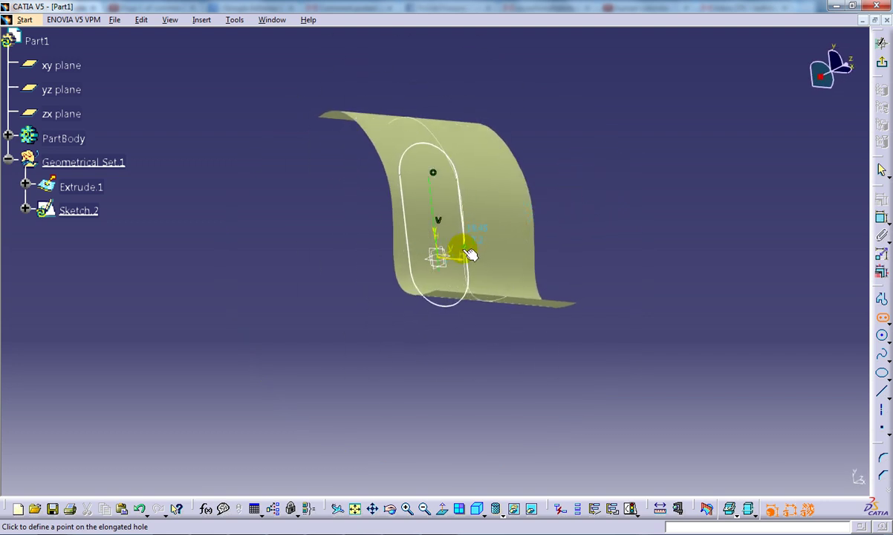
{"action": "middle_click_drag", "start_coordinate": [479, 236], "coordinate": [402, 289]}
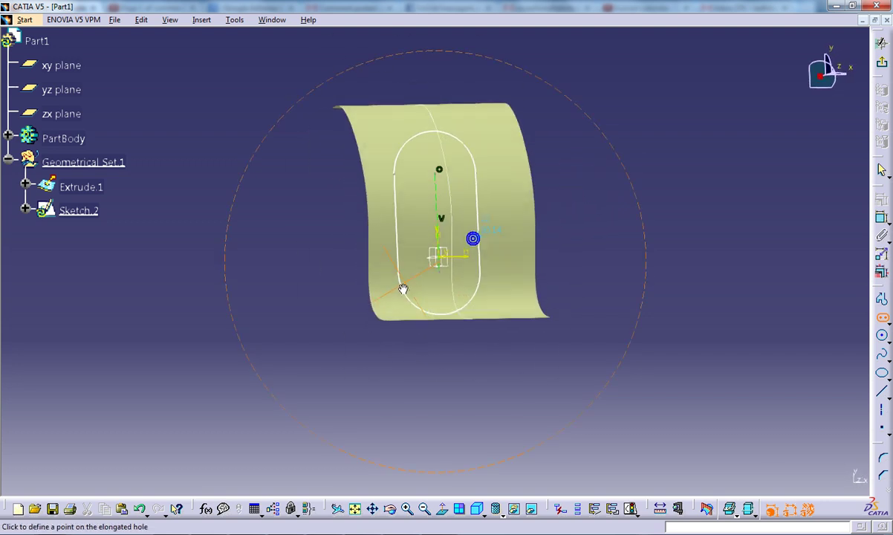
{"action": "left_click", "coordinate": [466, 267]}
{"action": "left_click", "coordinate": [882, 63]}
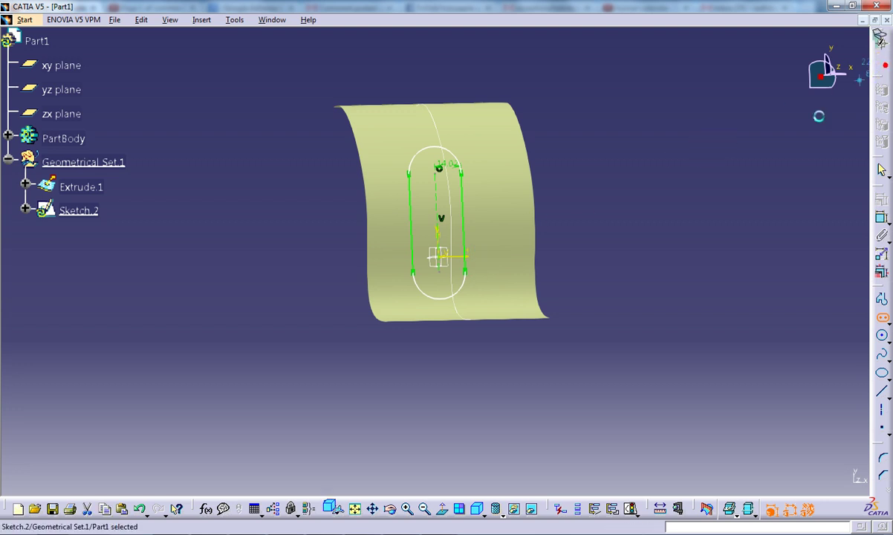
Sketch a slanted line on the yz plane that crosses the extruded surface, and finish the sketch
{"action": "mouse_move", "coordinate": [518, 265]}
{"action": "middle_mouse_down"}
{"action": "mouse_move", "coordinate": [533, 172]}
{"action": "mouse_move", "coordinate": [478, 293]}
{"action": "middle_mouse_up"}
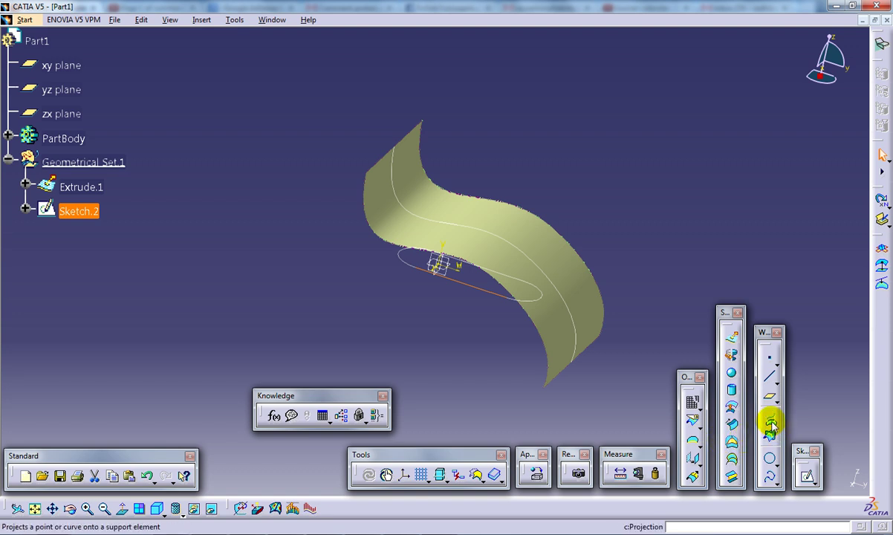
{"action": "middle_click_drag", "start_coordinate": [588, 175], "coordinate": [488, 264]}
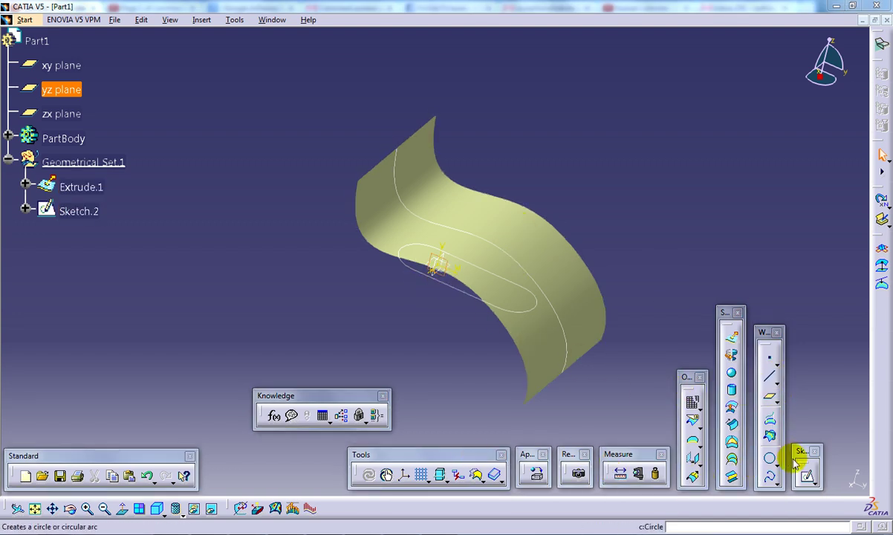
{"action": "left_click", "coordinate": [807, 477]}
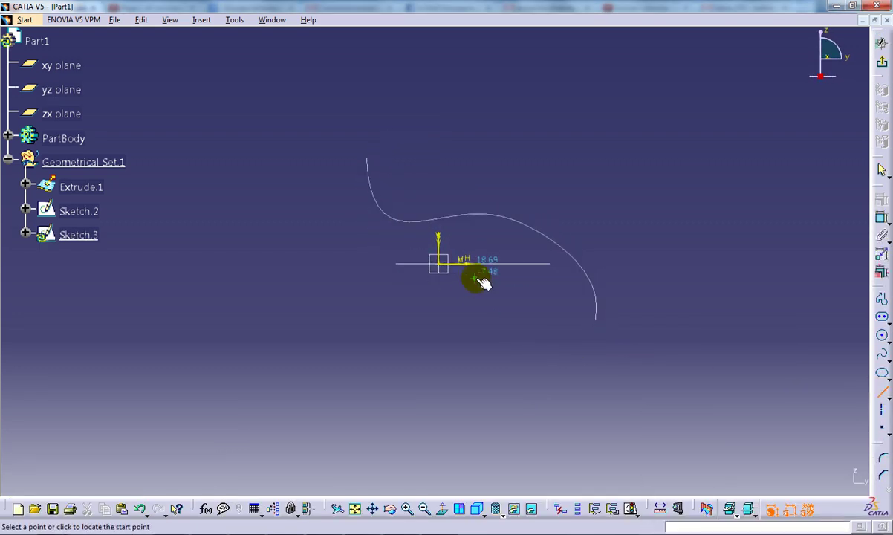
{"action": "left_click", "coordinate": [883, 66]}
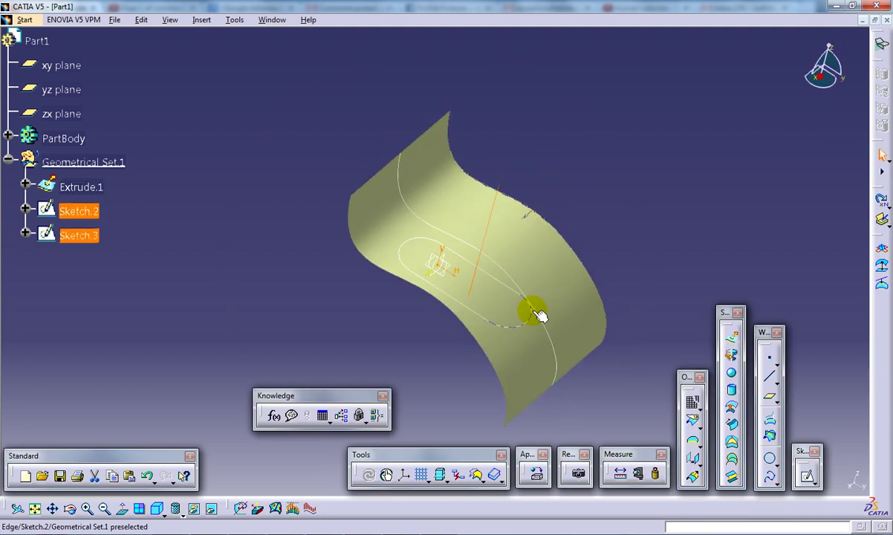
Project the elongated hole sketch onto the extruded surface along a direction, using the slanted line sketch as the direction
{"action": "left_click", "coordinate": [497, 283]}
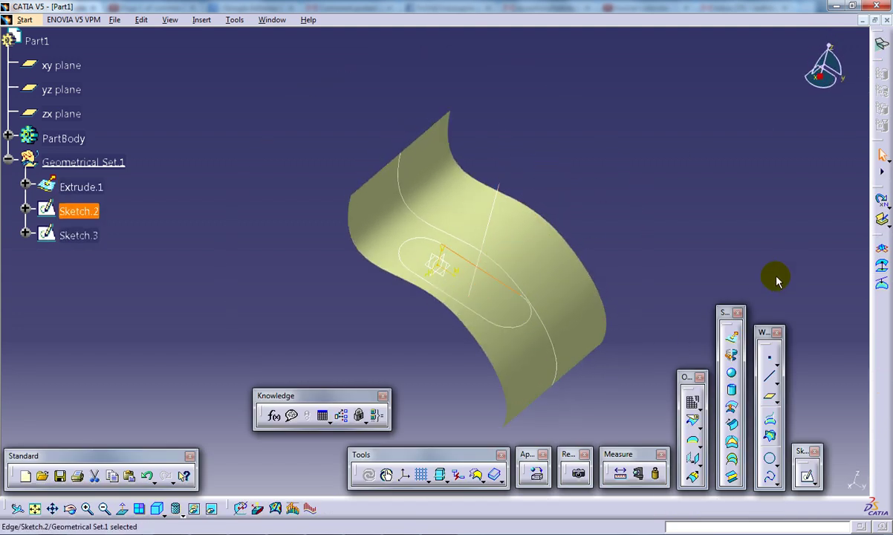
{"action": "left_click", "coordinate": [772, 424]}
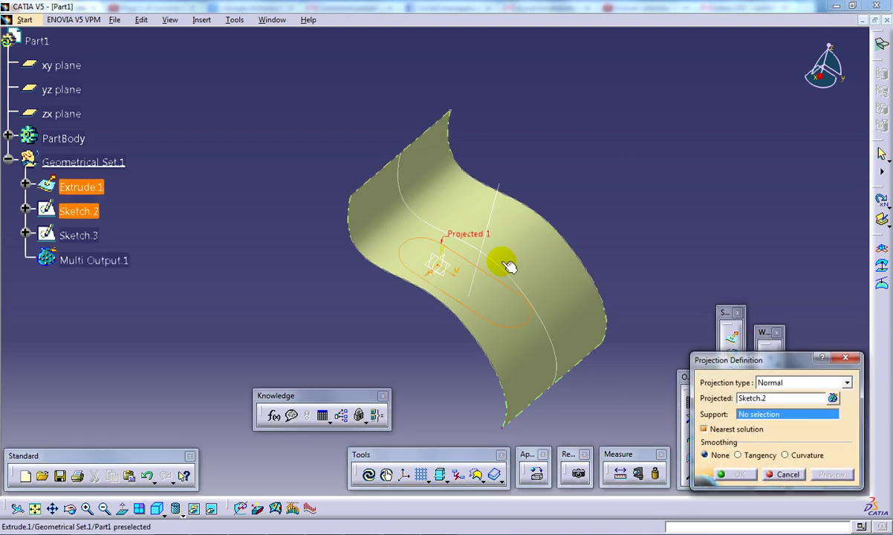
{"action": "left_click", "coordinate": [801, 381]}
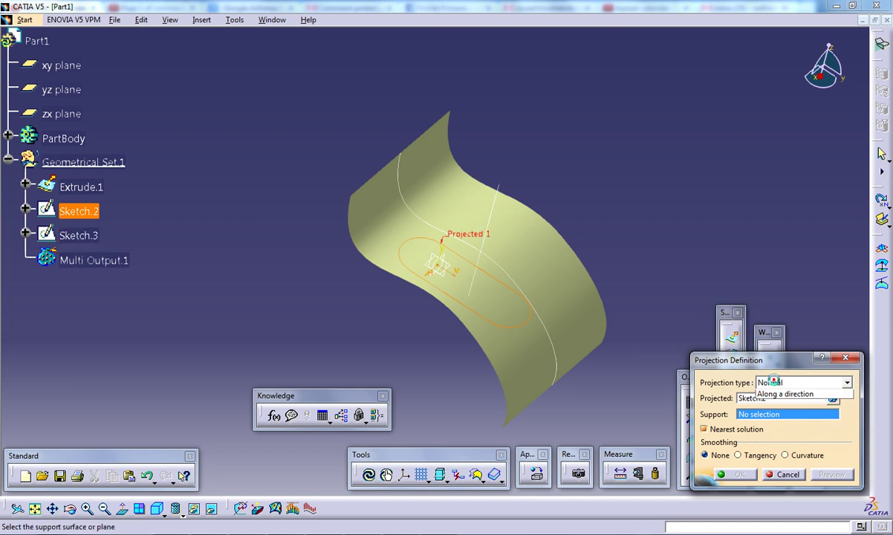
{"action": "left_click", "coordinate": [782, 403]}
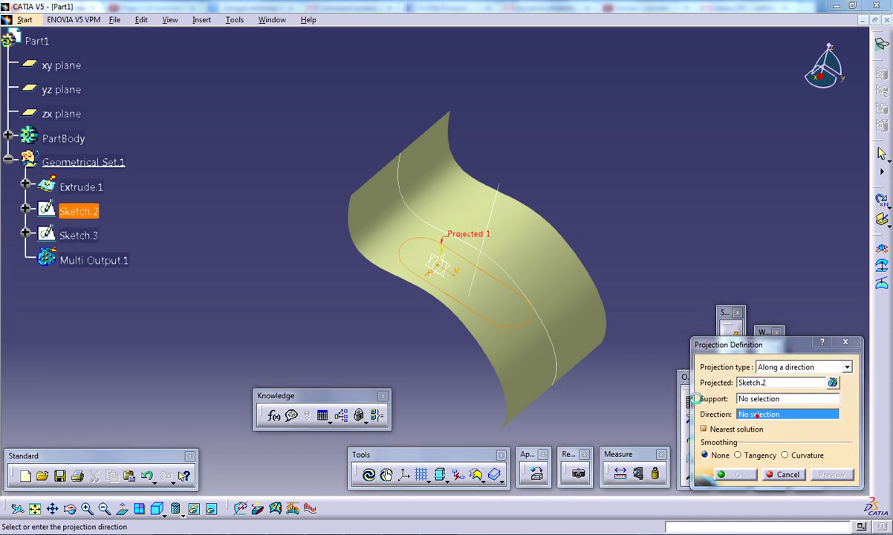
{"action": "left_click", "coordinate": [495, 213]}
{"action": "middle_click_drag", "start_coordinate": [464, 261], "coordinate": [462, 259]}
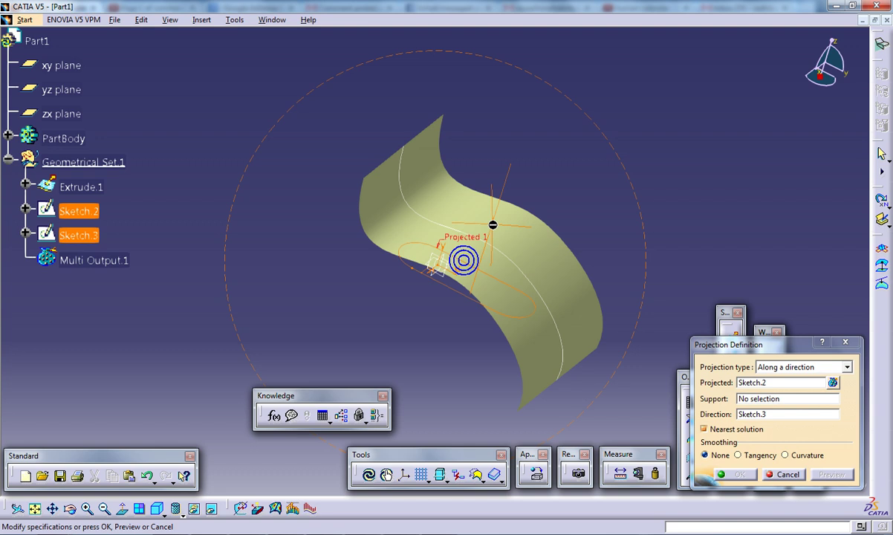
{"action": "left_click", "coordinate": [775, 400]}
{"action": "left_click", "coordinate": [572, 301]}
{"action": "left_click", "coordinate": [740, 475]}
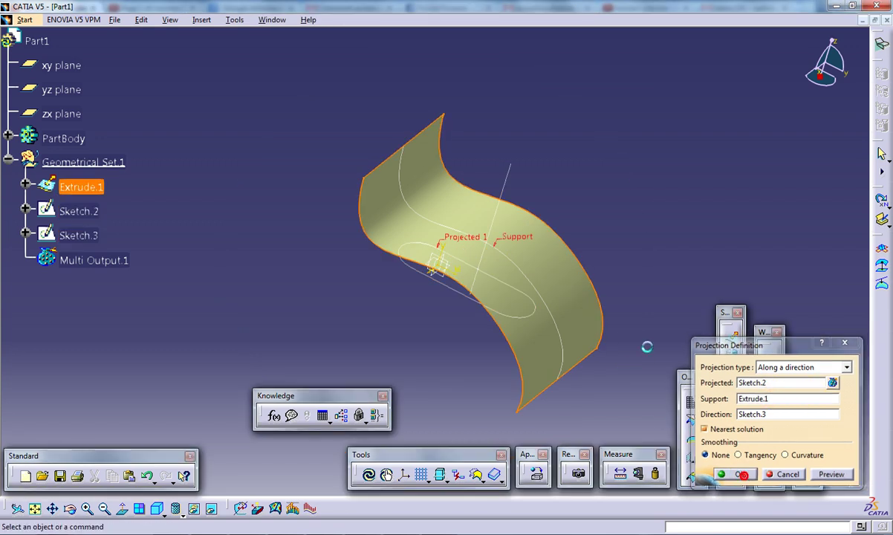
Hide the original elongated hole sketch, Sketch.2
{"action": "middle_click_drag", "start_coordinate": [543, 290], "coordinate": [492, 255]}
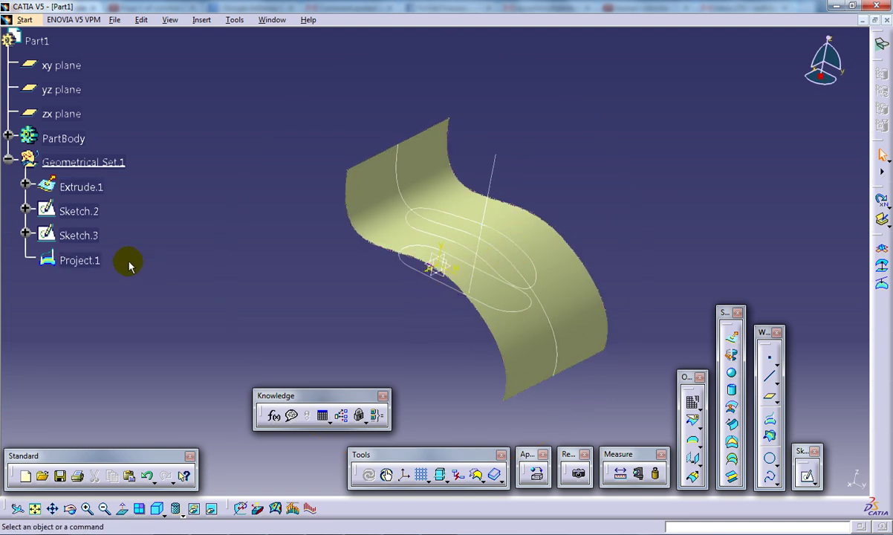
{"action": "right_click", "coordinate": [81, 212]}
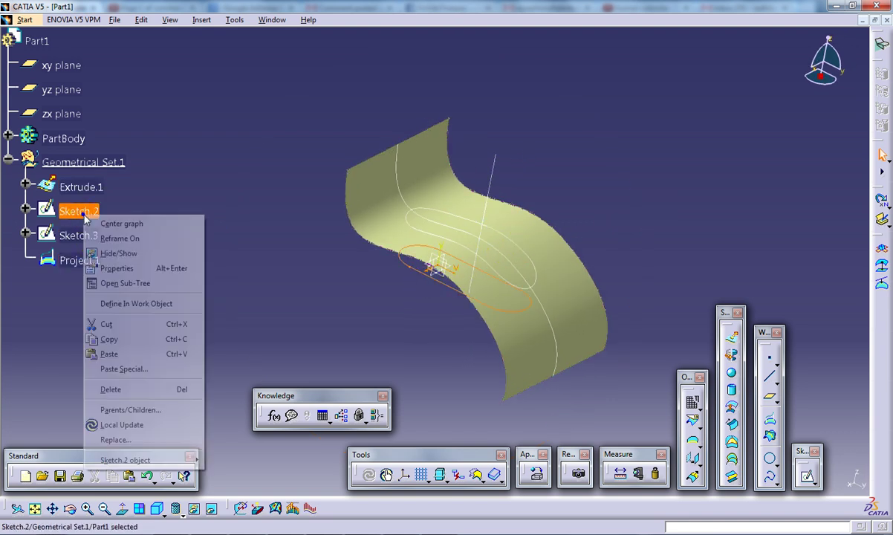
{"action": "left_click", "coordinate": [119, 253]}
{"action": "left_click", "coordinate": [267, 299]}
Split the extruded surface with the projected curve, Project.1, removing the area inside the elongated hole
{"action": "middle_click_drag", "start_coordinate": [429, 204], "coordinate": [409, 243]}
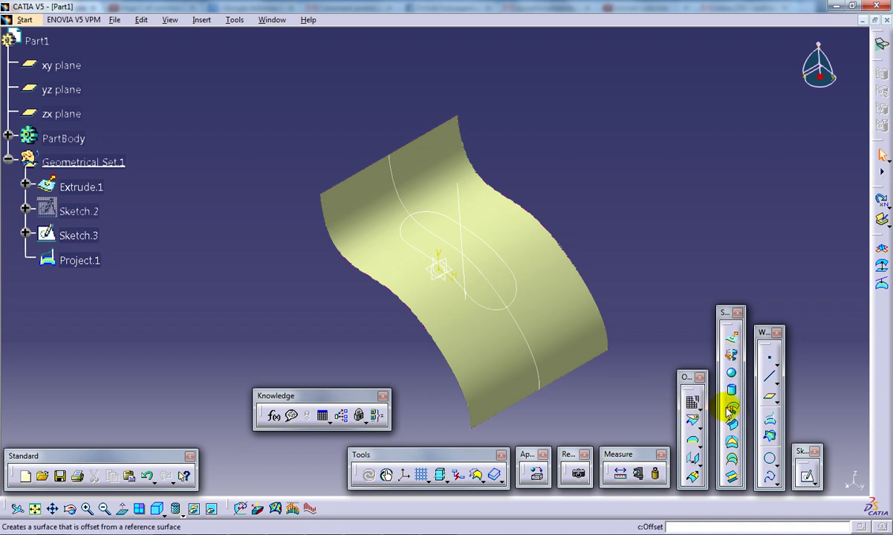
{"action": "left_click", "coordinate": [692, 422]}
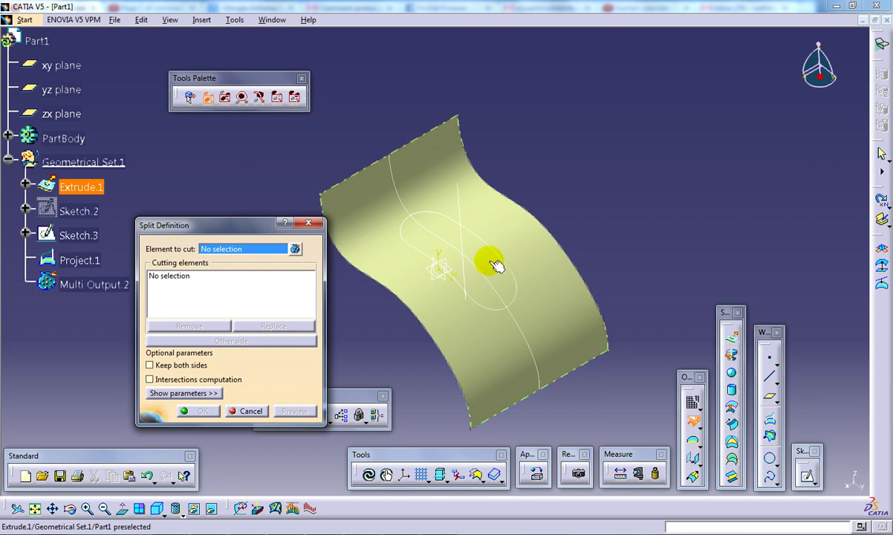
{"action": "middle_click_drag", "start_coordinate": [462, 223], "coordinate": [515, 207]}
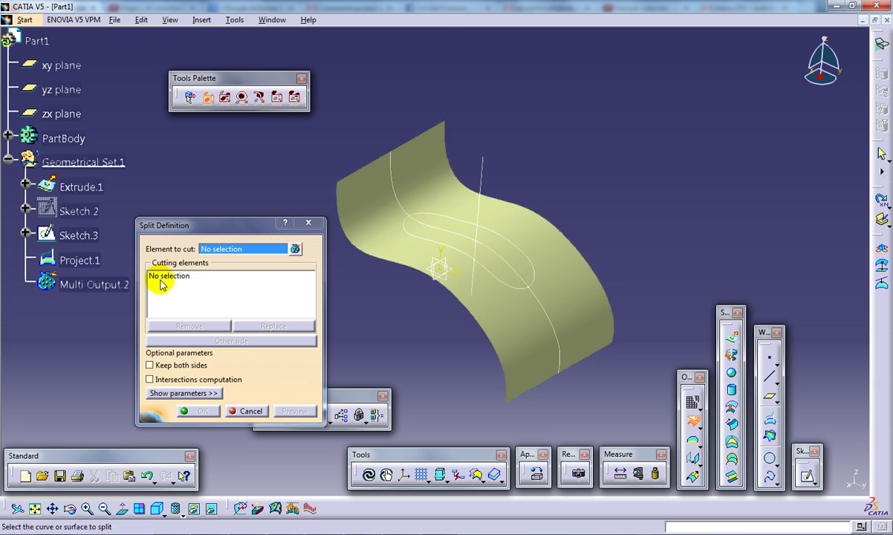
{"action": "left_click", "coordinate": [587, 267]}
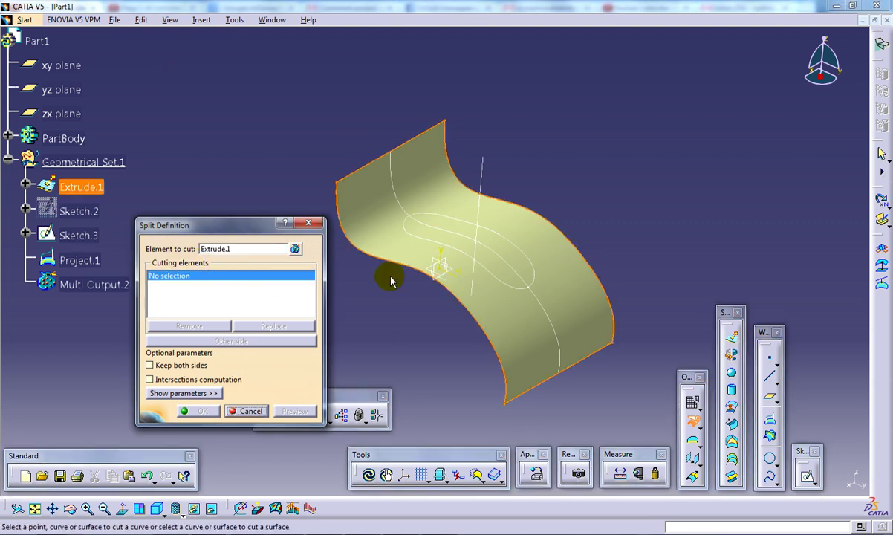
{"action": "left_click", "coordinate": [514, 243]}
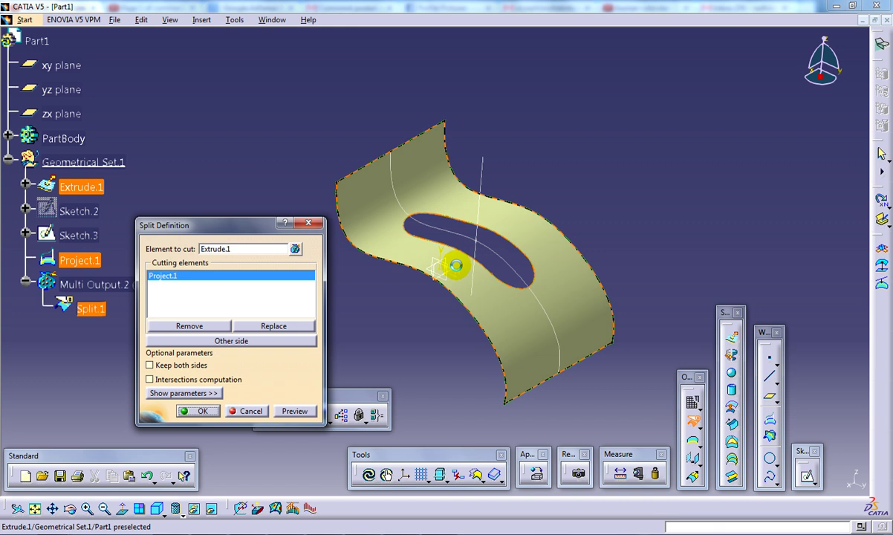
{"action": "left_click", "coordinate": [199, 411]}
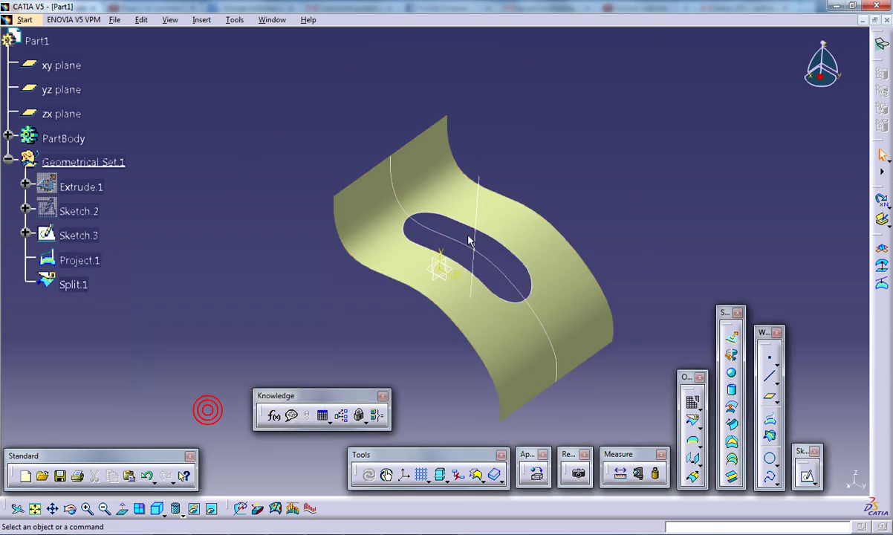
Create a complete boundary curve from the split surface's edges, keeping all the sub-elements
{"action": "middle_click_drag", "start_coordinate": [473, 240], "coordinate": [363, 283]}
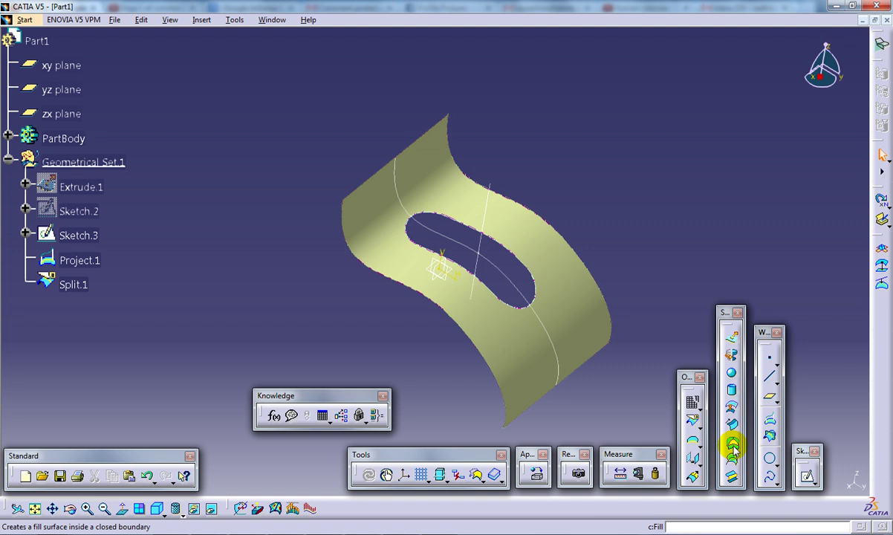
{"action": "left_click", "coordinate": [693, 441]}
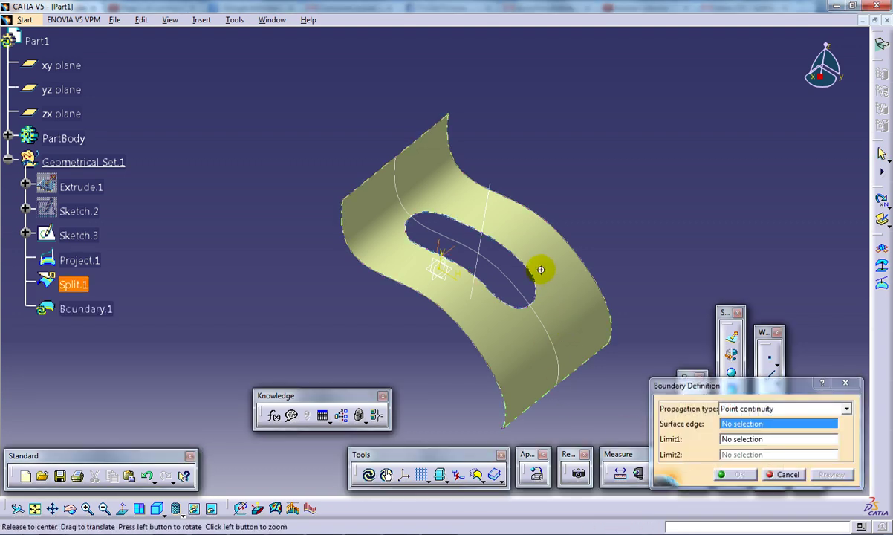
{"action": "middle_click_drag", "start_coordinate": [543, 267], "coordinate": [481, 228]}
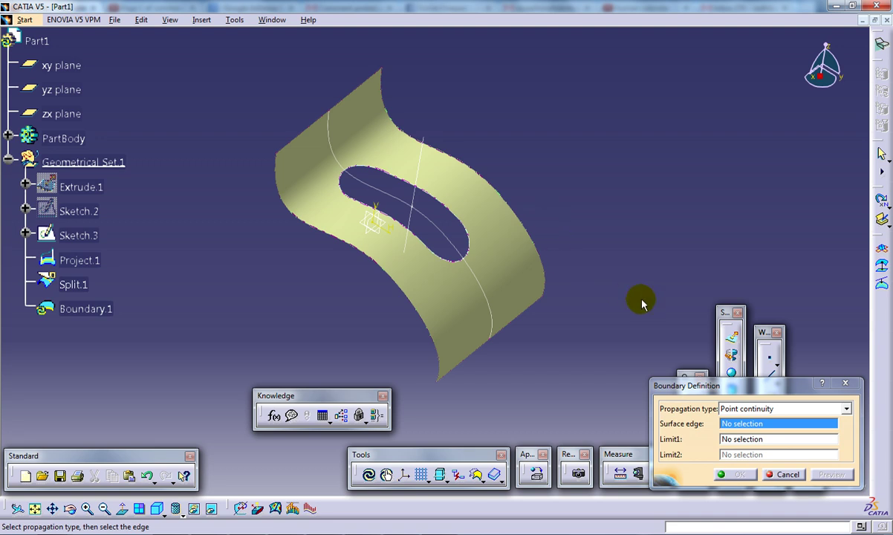
{"action": "left_click", "coordinate": [398, 279]}
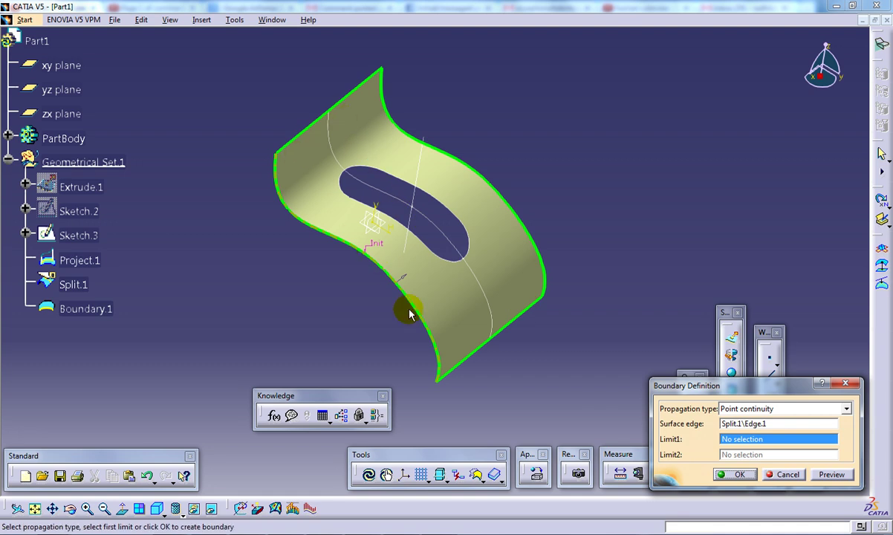
{"action": "left_click", "coordinate": [750, 408]}
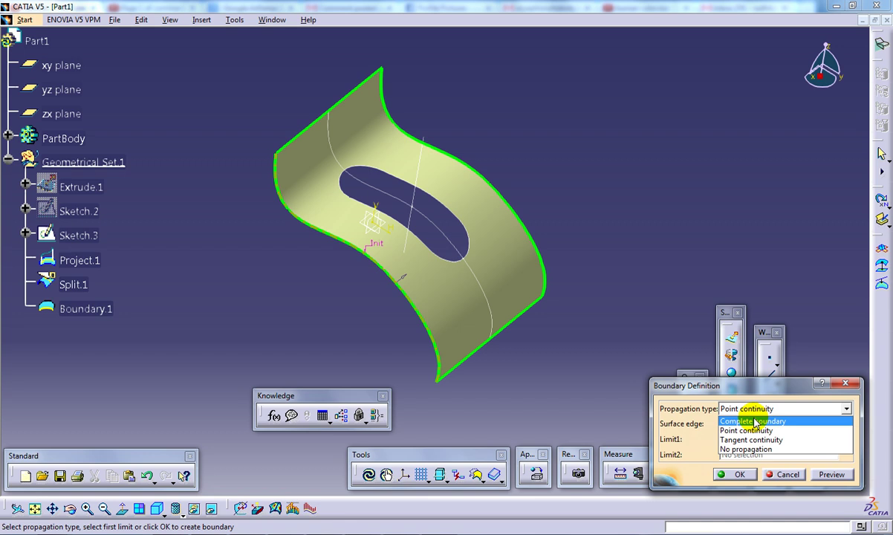
{"action": "left_click", "coordinate": [755, 421]}
{"action": "left_click", "coordinate": [738, 476]}
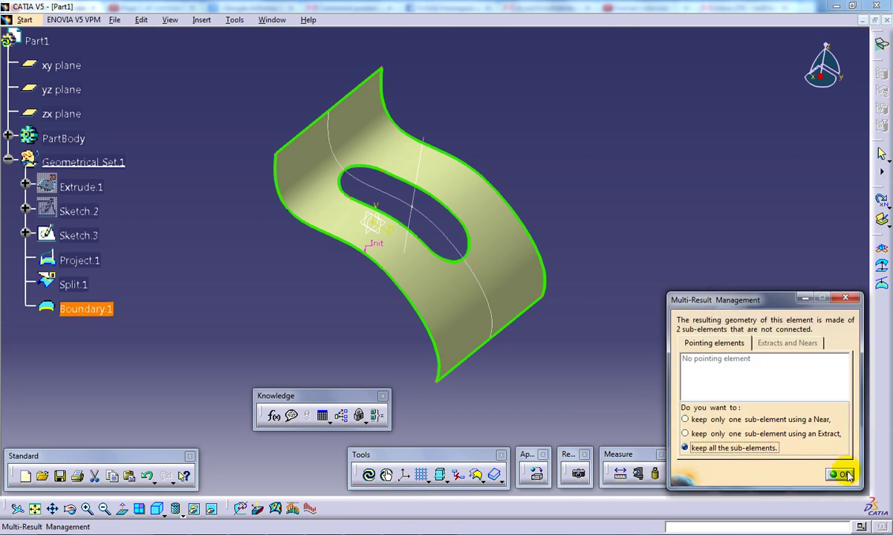
{"action": "left_click", "coordinate": [847, 475]}
Disassemble Boundary.1 into separate curves using the Domains Only mode
{"action": "middle_click_drag", "start_coordinate": [490, 297], "coordinate": [452, 298]}
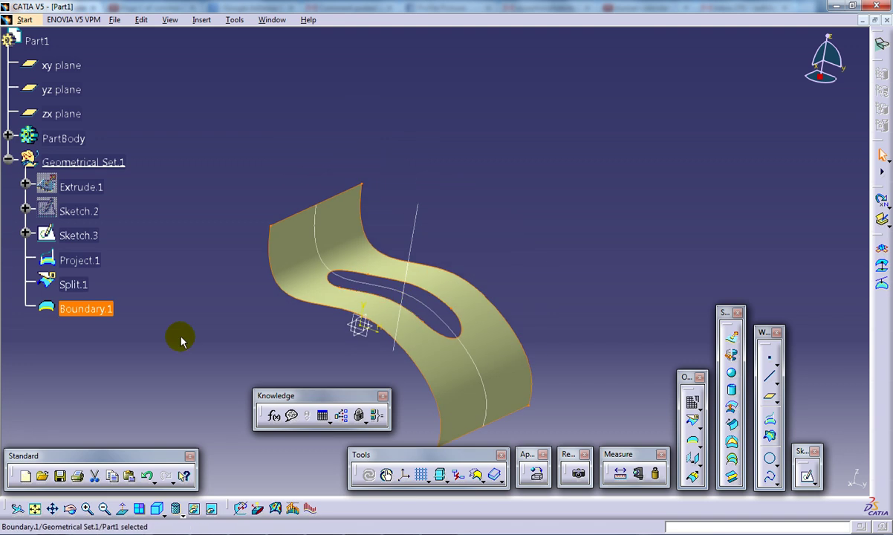
{"action": "middle_click_drag", "start_coordinate": [432, 254], "coordinate": [460, 306]}
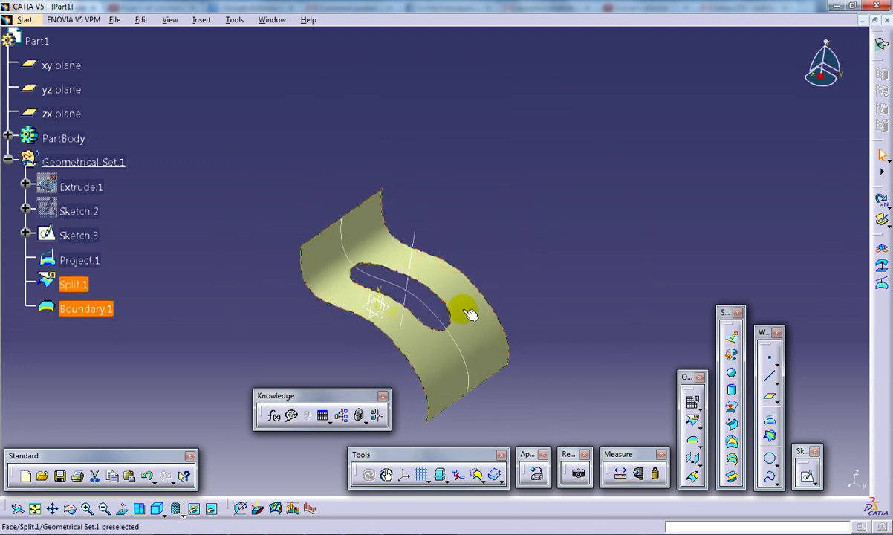
{"action": "left_click", "coordinate": [435, 274]}
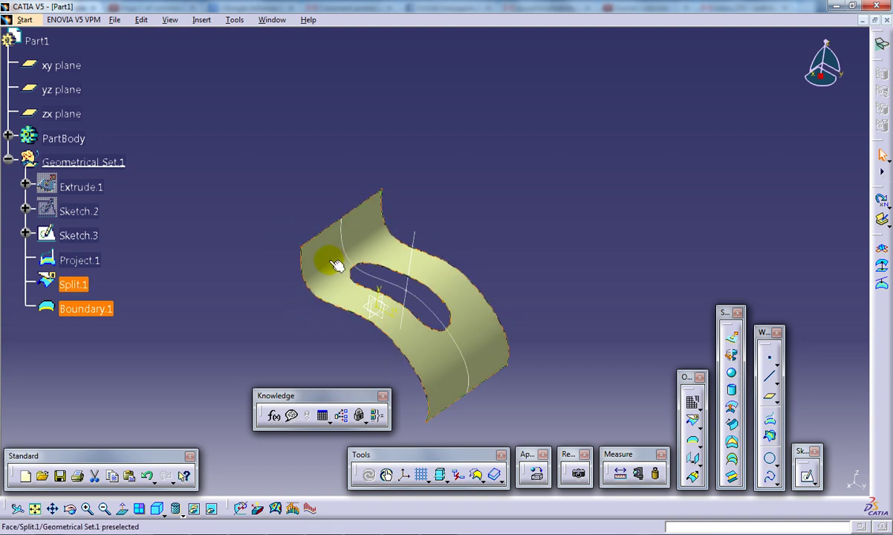
{"action": "left_click", "coordinate": [220, 255]}
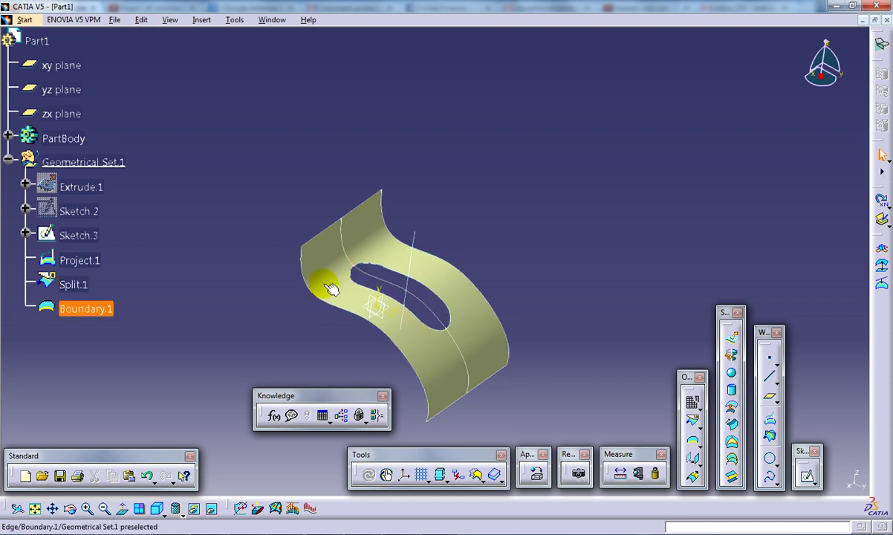
{"action": "left_click", "coordinate": [82, 310]}
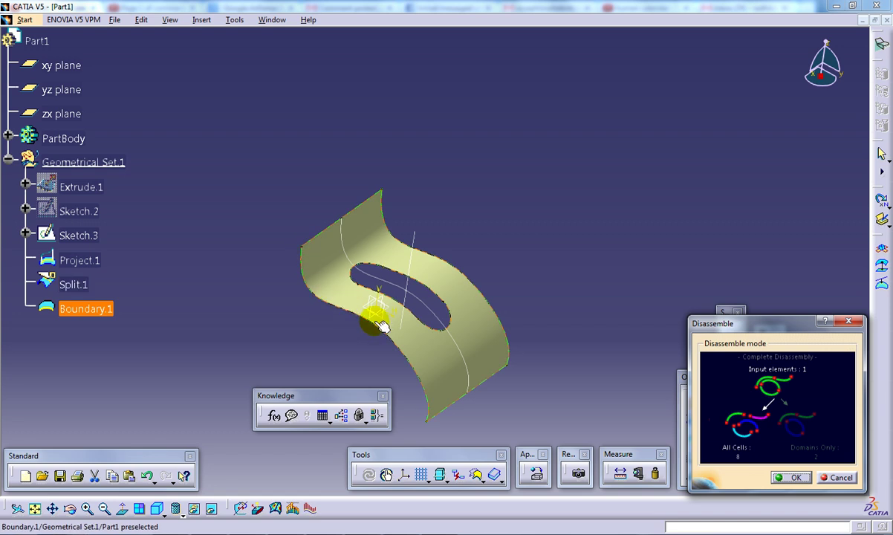
{"action": "left_click", "coordinate": [802, 420]}
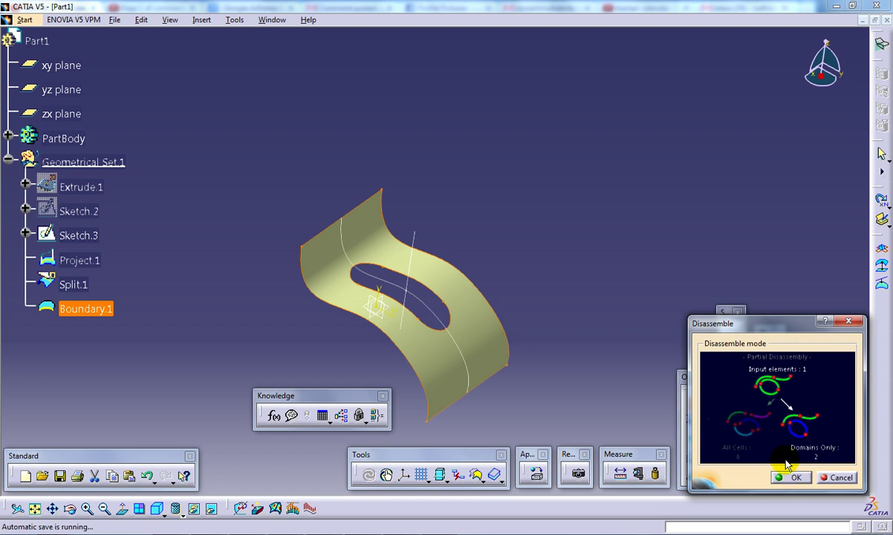
{"action": "left_click", "coordinate": [802, 435]}
{"action": "left_click", "coordinate": [799, 479]}
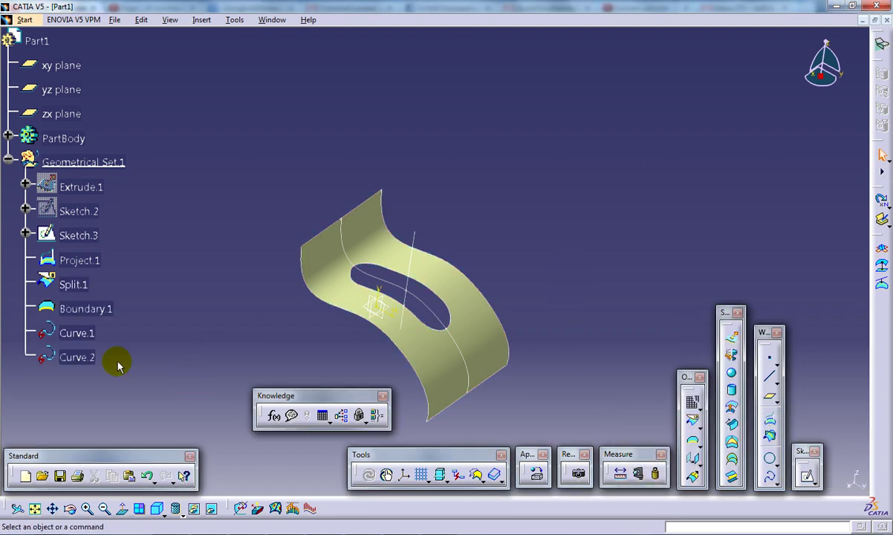
Check which edge loop of the split surface each disassembled curve, Curve.1 and Curve.2, follows
{"action": "left_click", "coordinate": [86, 336]}
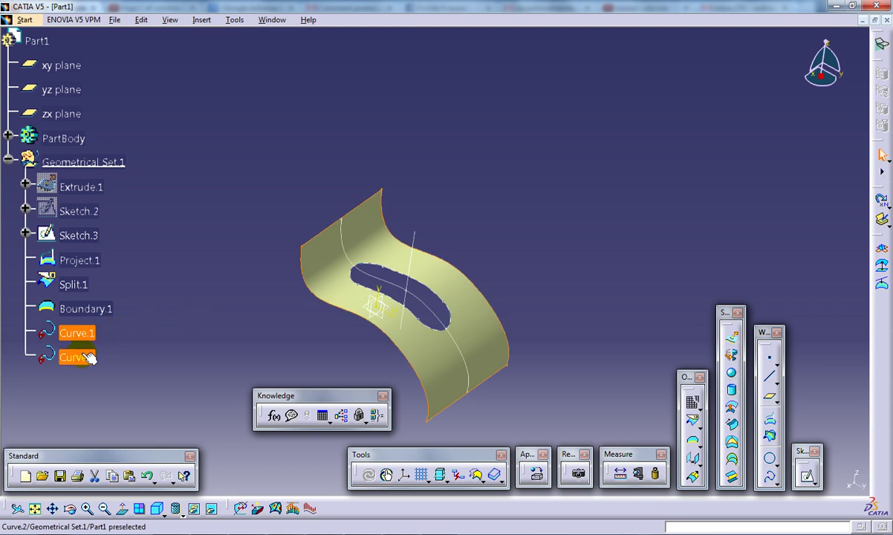
{"action": "left_click", "coordinate": [77, 357]}
{"action": "left_click", "coordinate": [163, 336]}
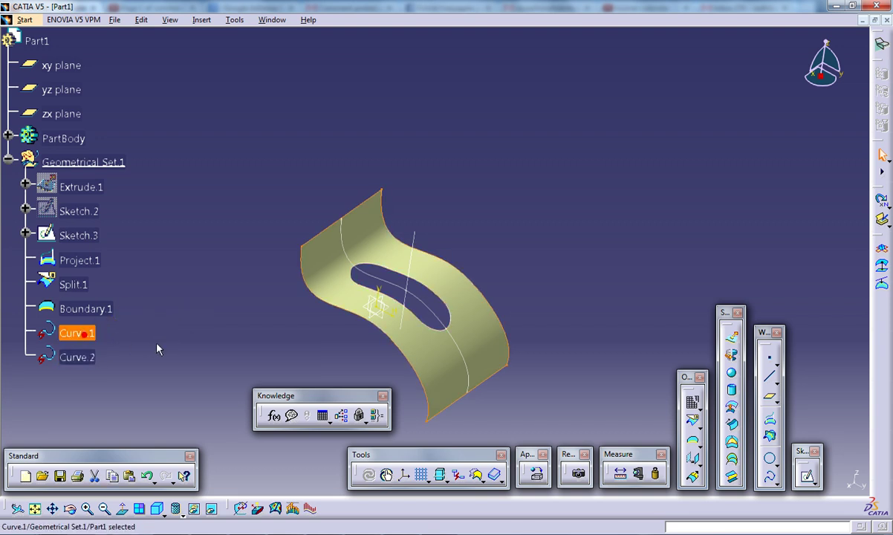
{"action": "left_click", "coordinate": [84, 357]}
{"action": "left_click", "coordinate": [95, 334]}
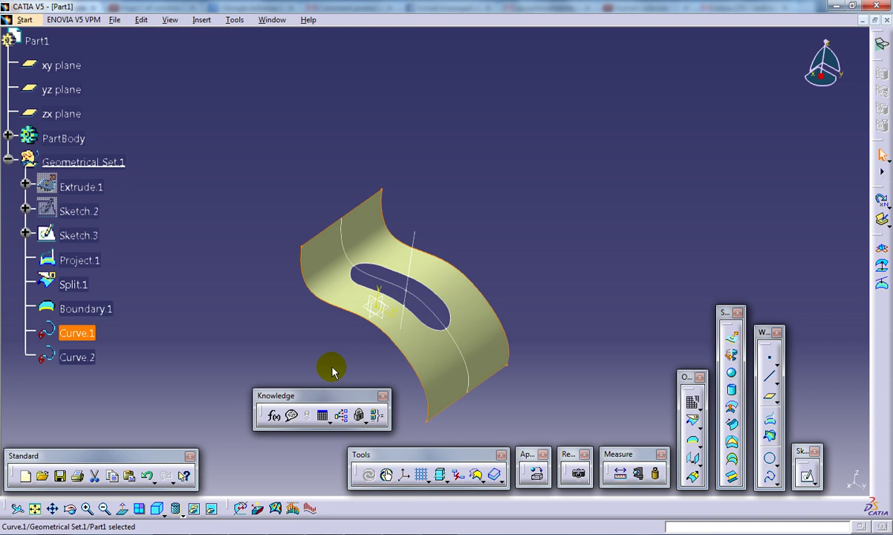
{"action": "left_click", "coordinate": [732, 339]}
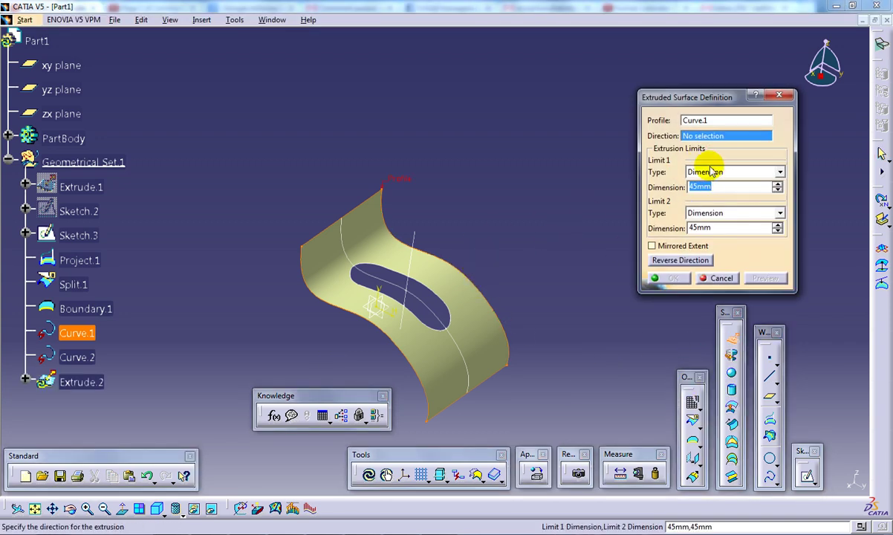
{"action": "left_click", "coordinate": [408, 268]}
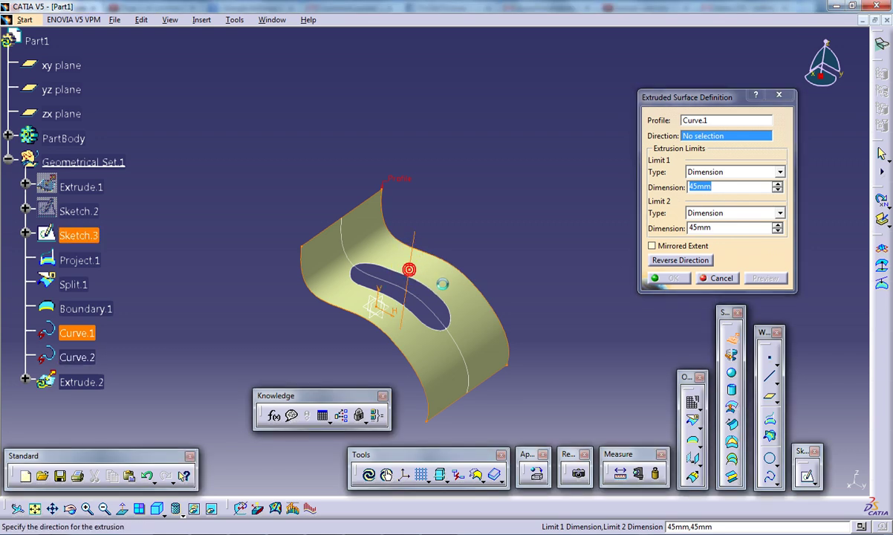
{"action": "left_click", "coordinate": [534, 309]}
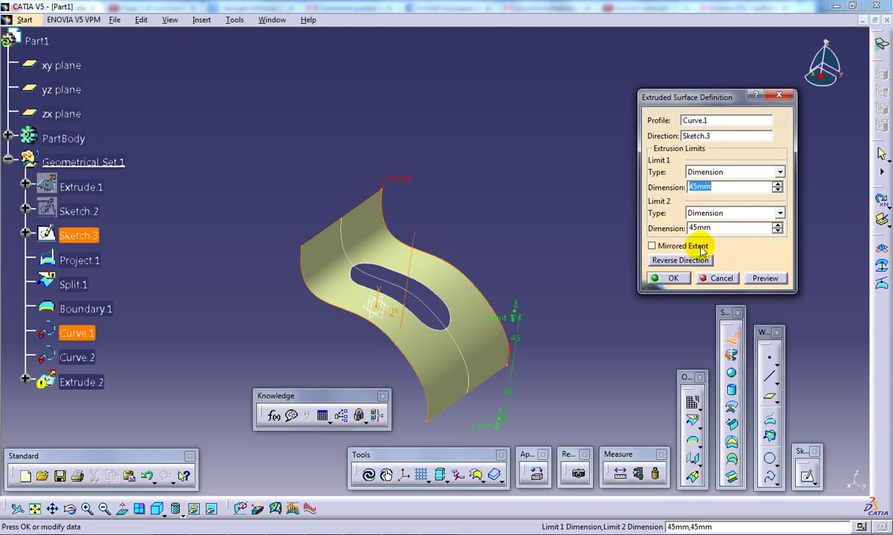
{"action": "middle_click_drag", "start_coordinate": [443, 263], "coordinate": [722, 287]}
{"action": "left_click", "coordinate": [719, 278]}
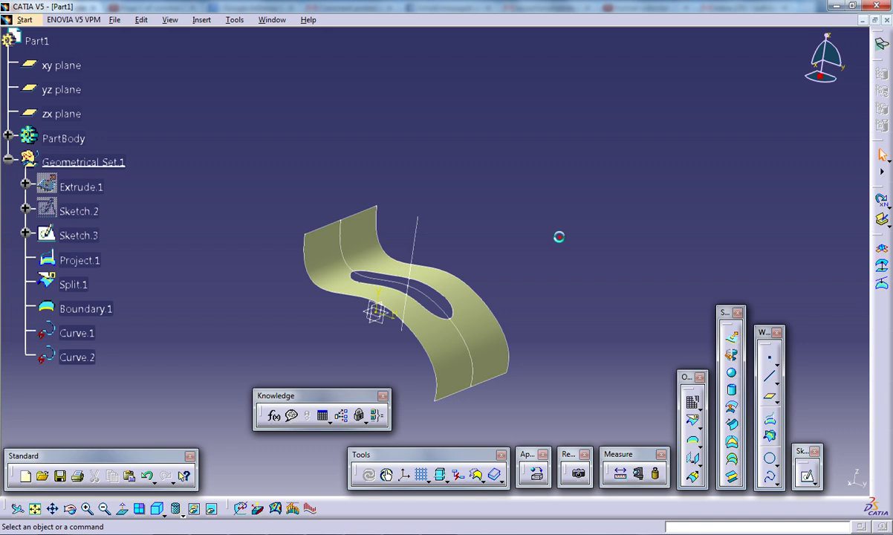
{"action": "left_click", "coordinate": [559, 238]}
Extrude the hole's edge curve, Curve.2, along the slanted line Sketch.3 with Limit 1 at 45 mm and Limit 2 at 0 mm
{"action": "left_click", "coordinate": [83, 357]}
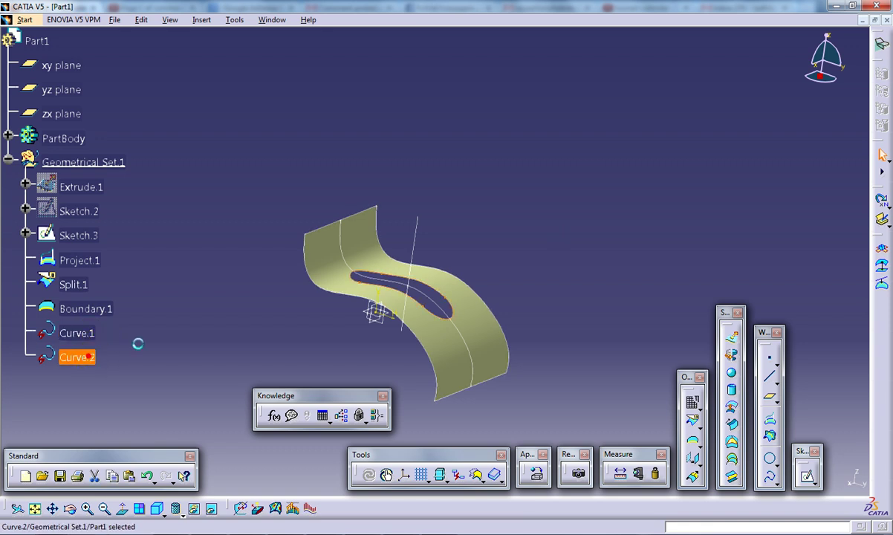
{"action": "left_click", "coordinate": [732, 340]}
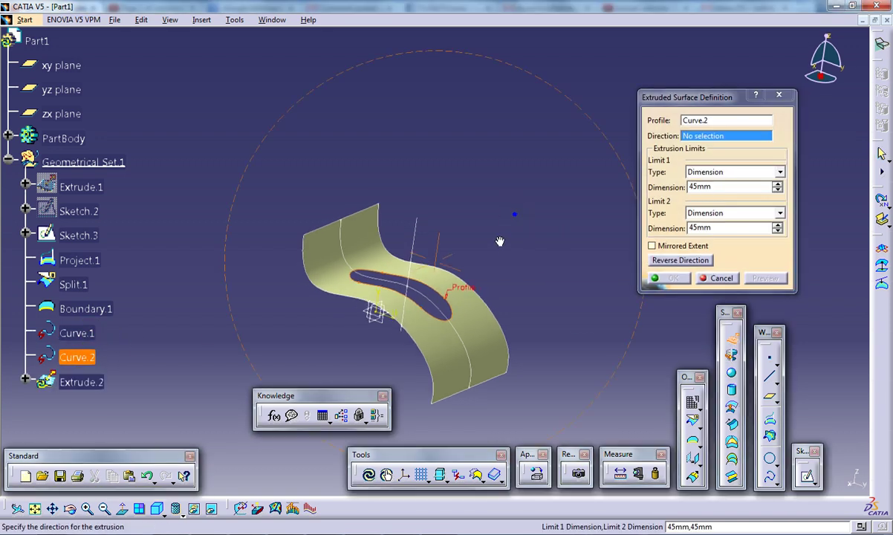
{"action": "left_click", "coordinate": [418, 248]}
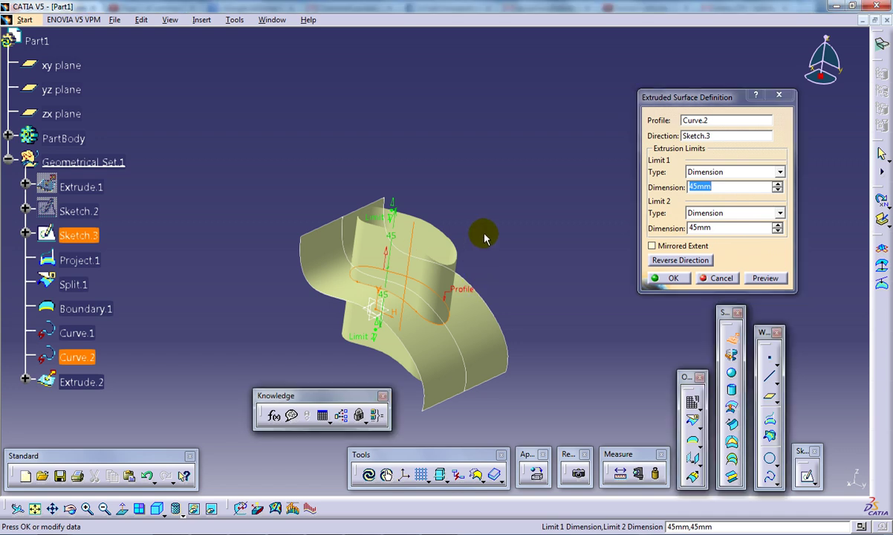
{"action": "double_click", "coordinate": [724, 228]}
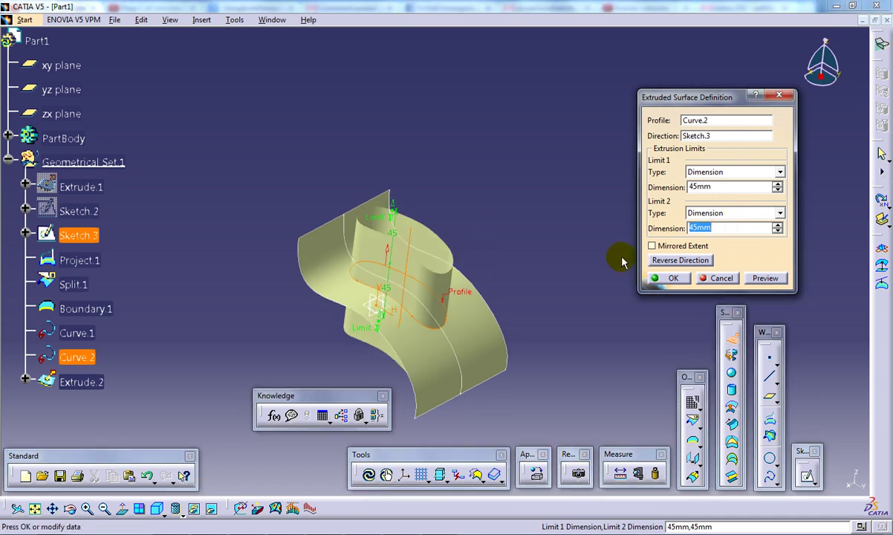
{"action": "type", "text": "0"}
{"action": "left_click", "coordinate": [674, 278]}
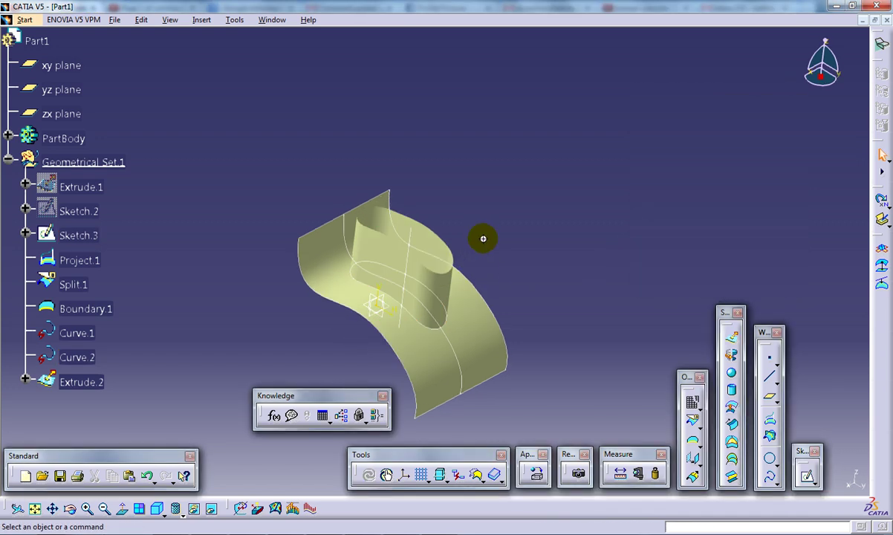
Set Limit 1 of the extruded hole wall, Extrude.2, to 40 mm
{"action": "middle_click_drag", "start_coordinate": [481, 237], "coordinate": [529, 266]}
{"action": "middle_click_drag", "start_coordinate": [582, 275], "coordinate": [554, 292]}
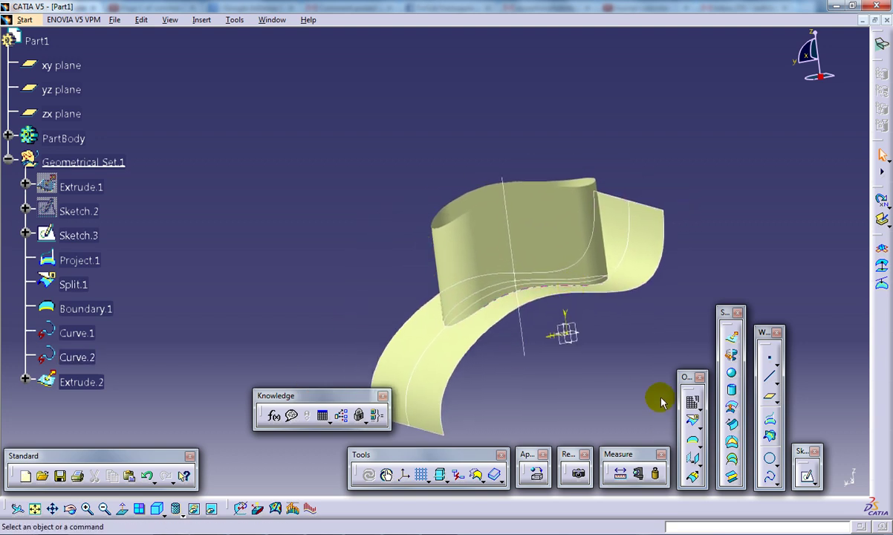
{"action": "double_click", "coordinate": [81, 382]}
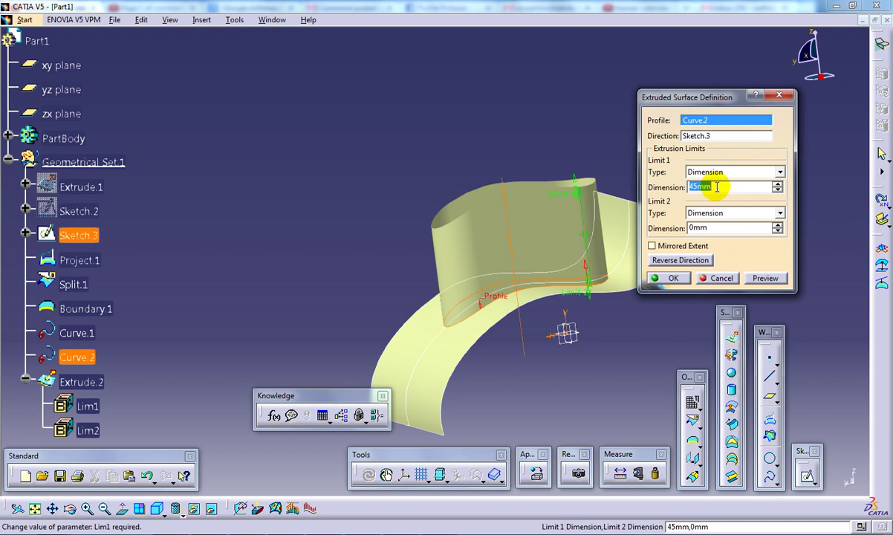
{"action": "left_click_drag", "start_coordinate": [694, 188], "coordinate": [721, 188]}
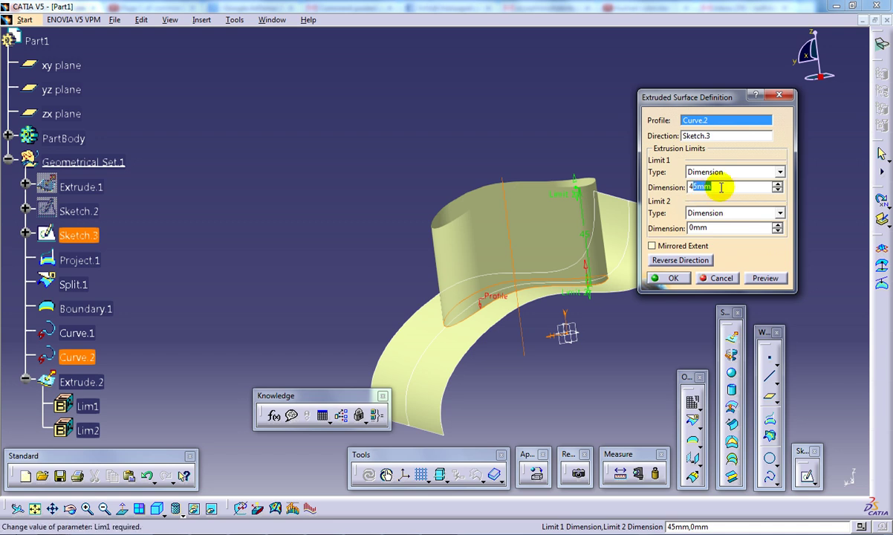
{"action": "type", "text": "0"}
{"action": "left_click", "coordinate": [672, 278]}
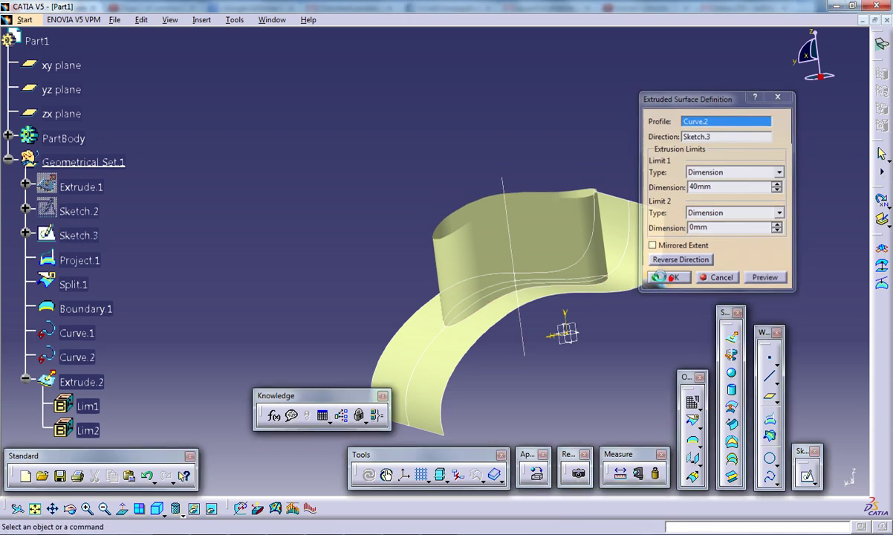
{"action": "middle_click_drag", "start_coordinate": [601, 190], "coordinate": [627, 288]}
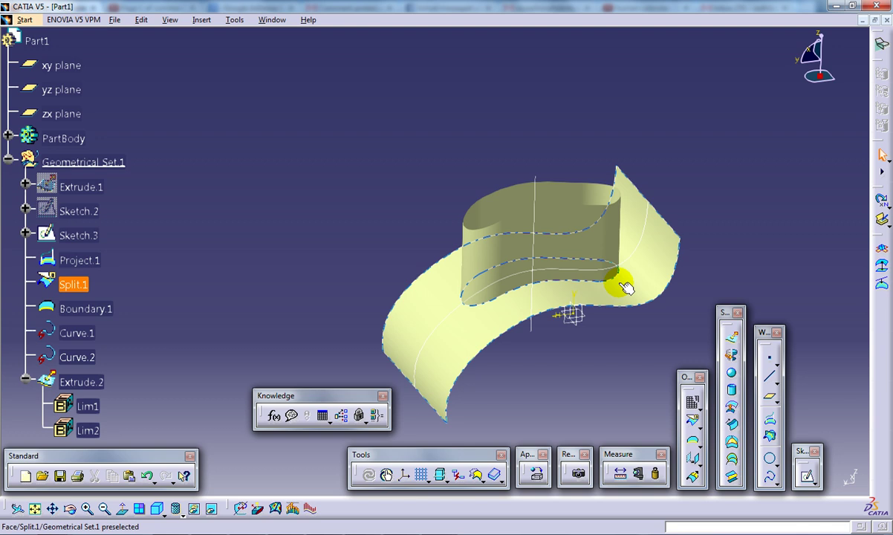